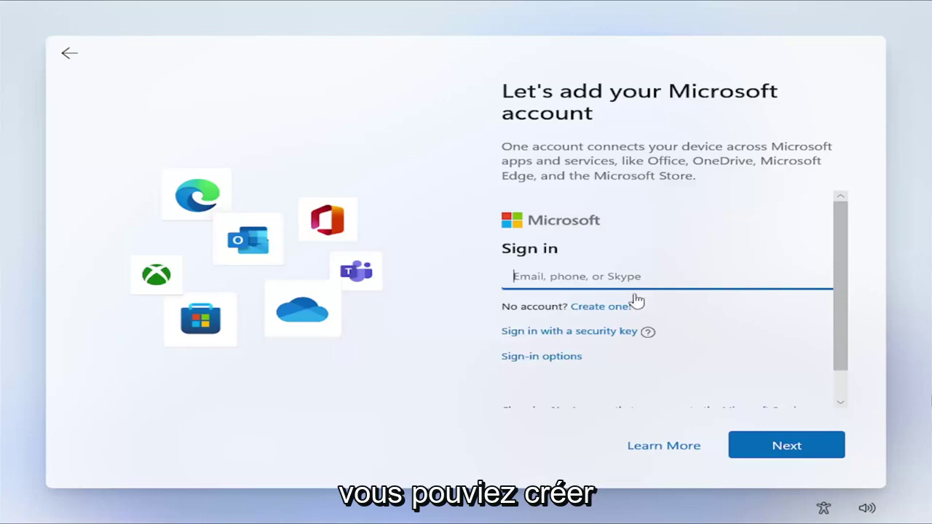
Step: Scroll the Microsoft account sign-in panel down to show the Sign-in options
scroll(536, 332, down, 2)
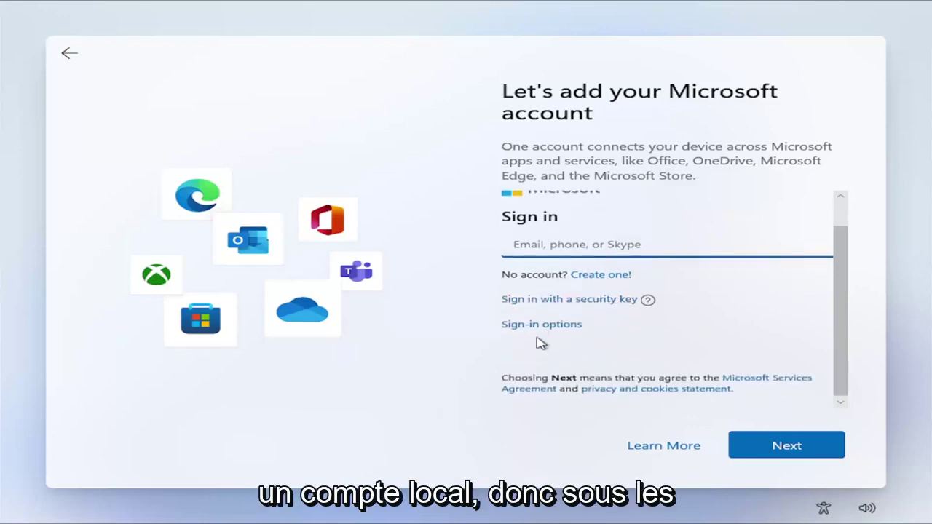
click(539, 325)
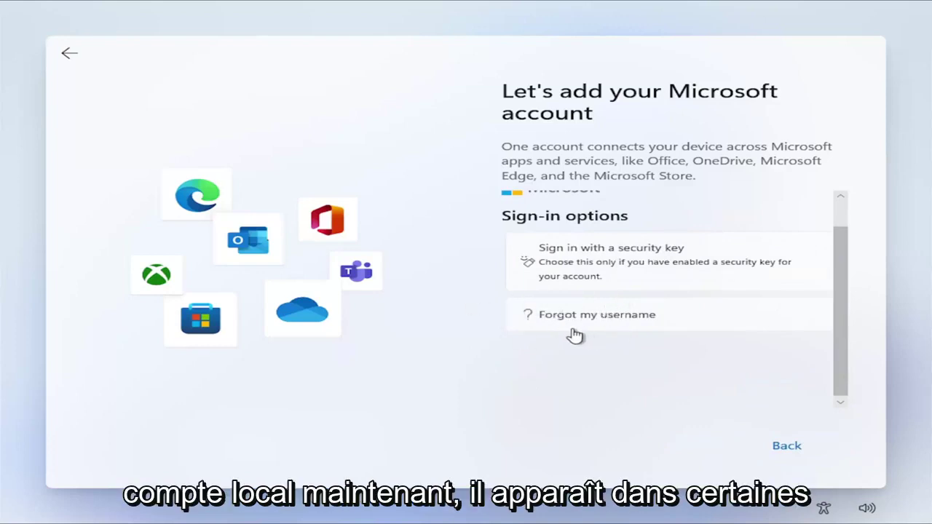
scroll(575, 334, up, 1)
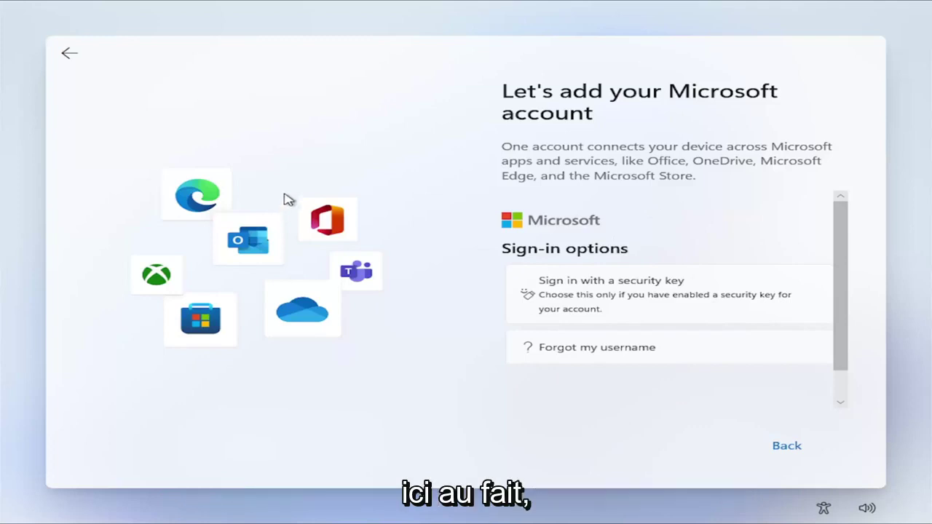
click(69, 55)
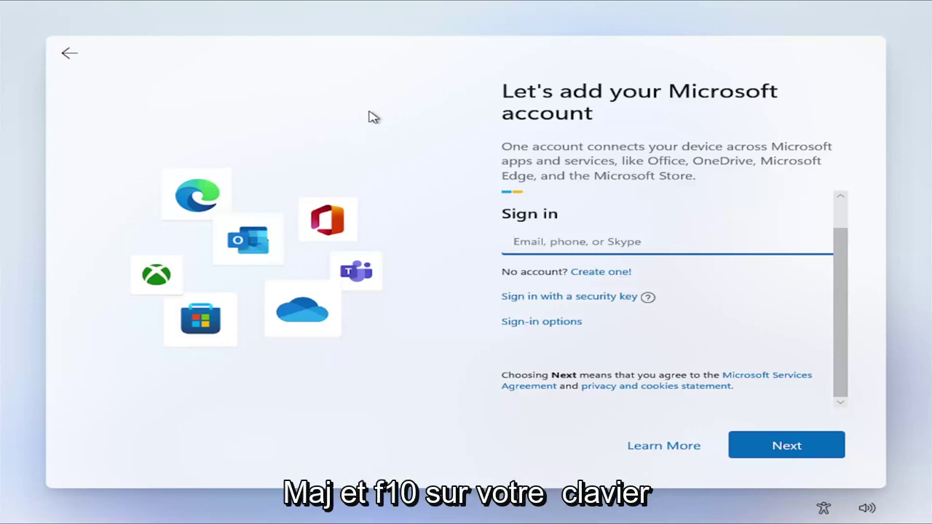
Step: Open a Command Prompt over setup and enter the oobe\bypassnro command
key(shift+F10)
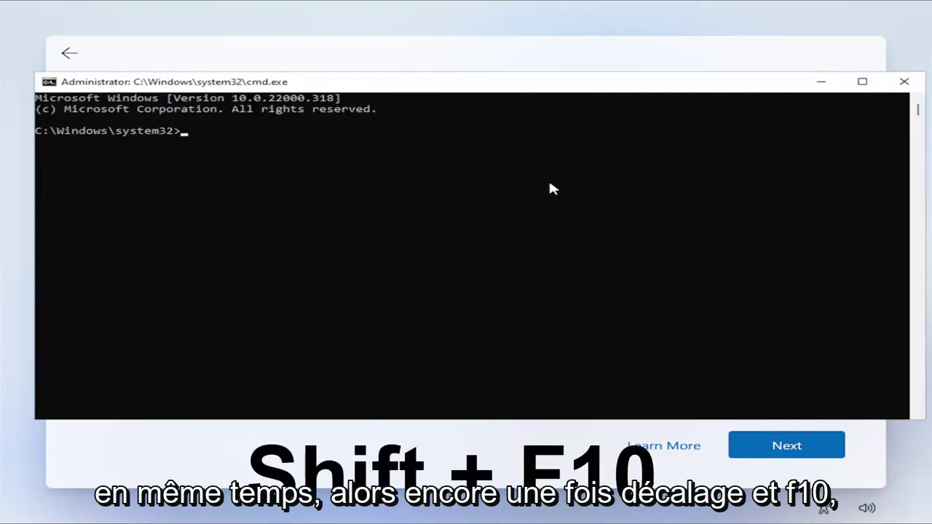
text(o)
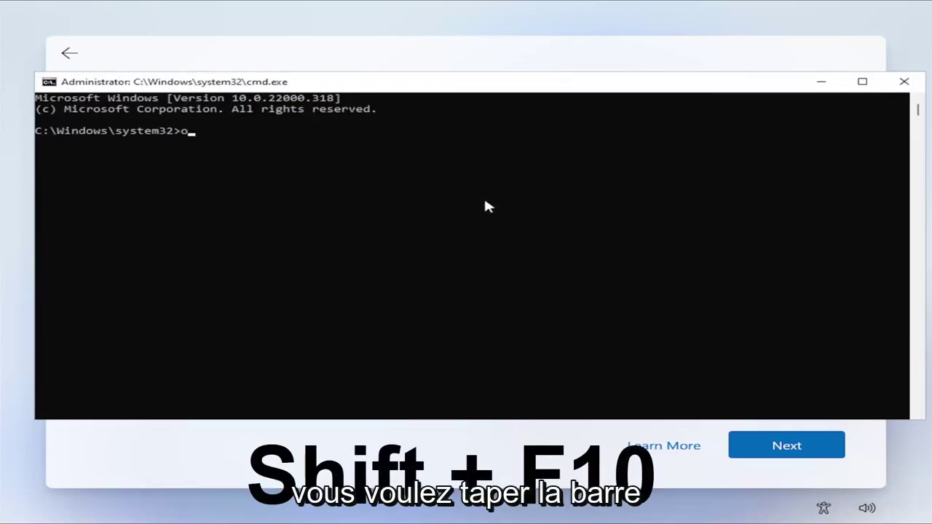
text(obe)
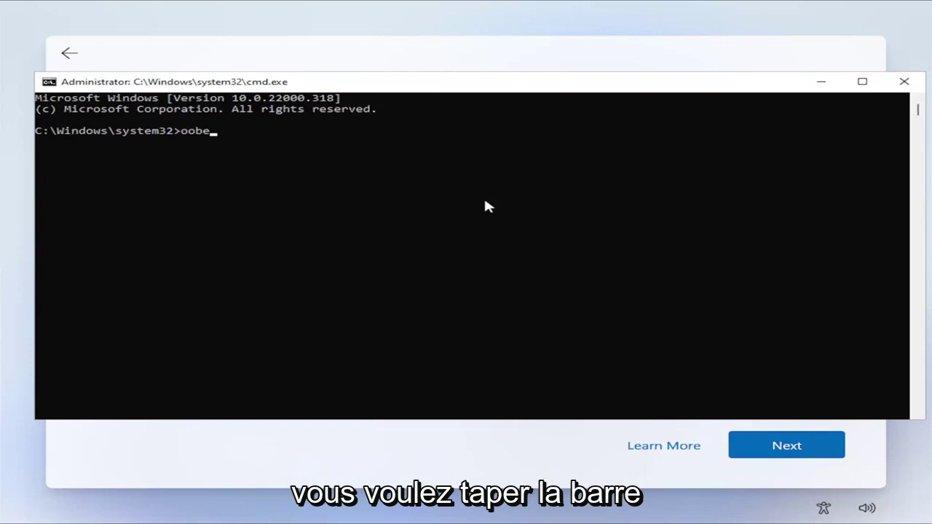
text(\)
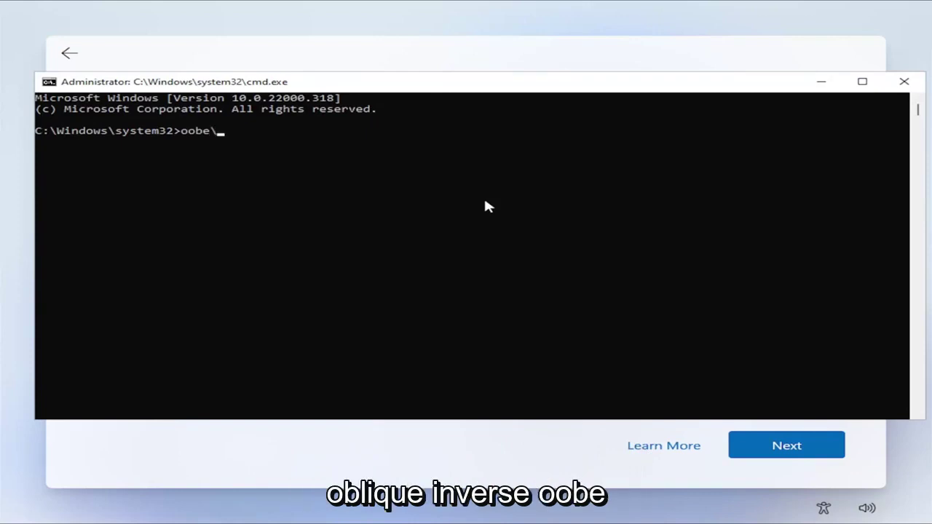
text(by)
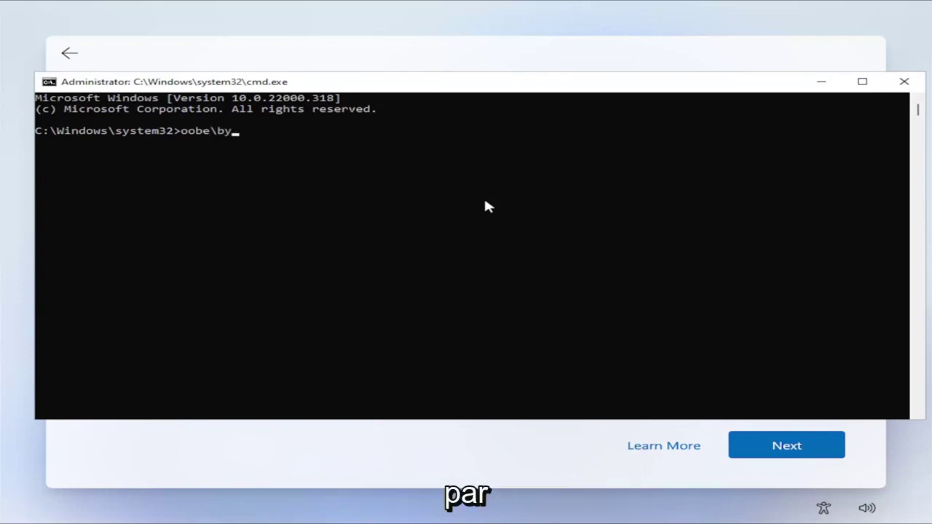
text(pass)
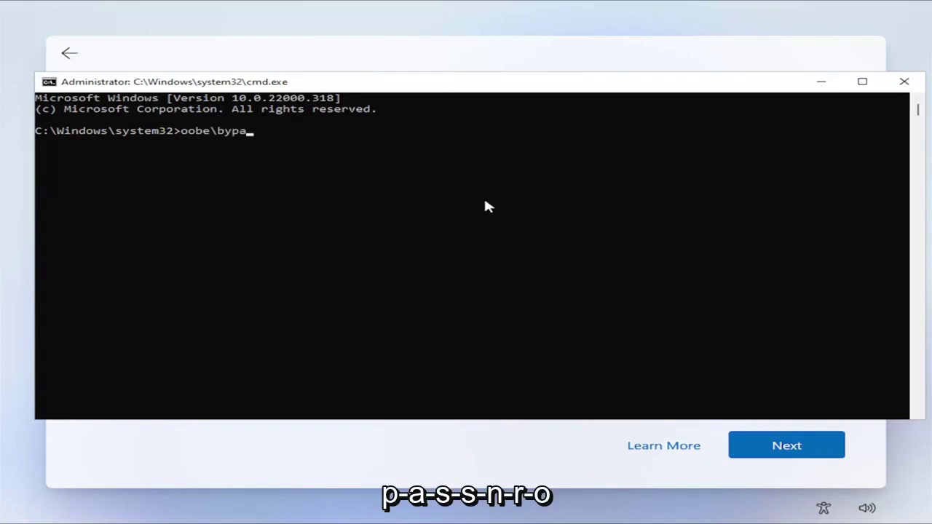
text(nro)
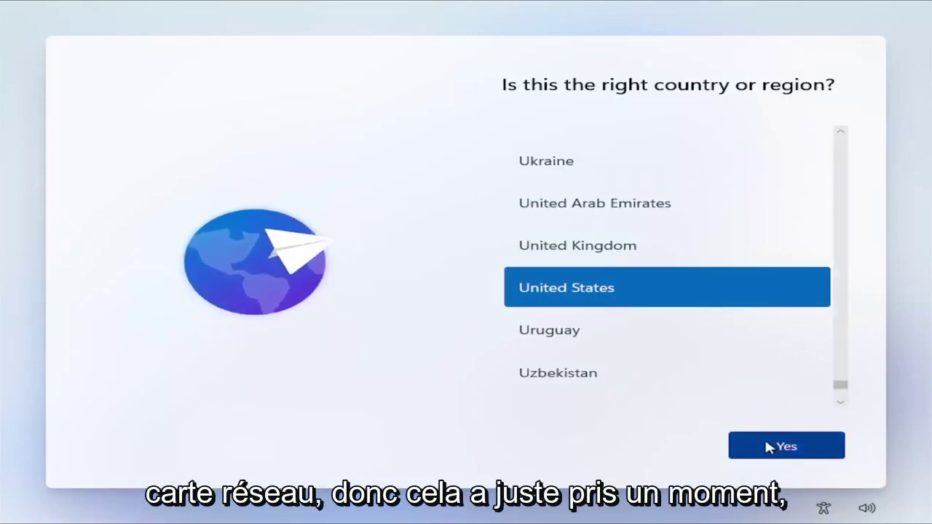
Step: Confirm United States and the US keyboard layout, and skip adding a second layout
click(810, 448)
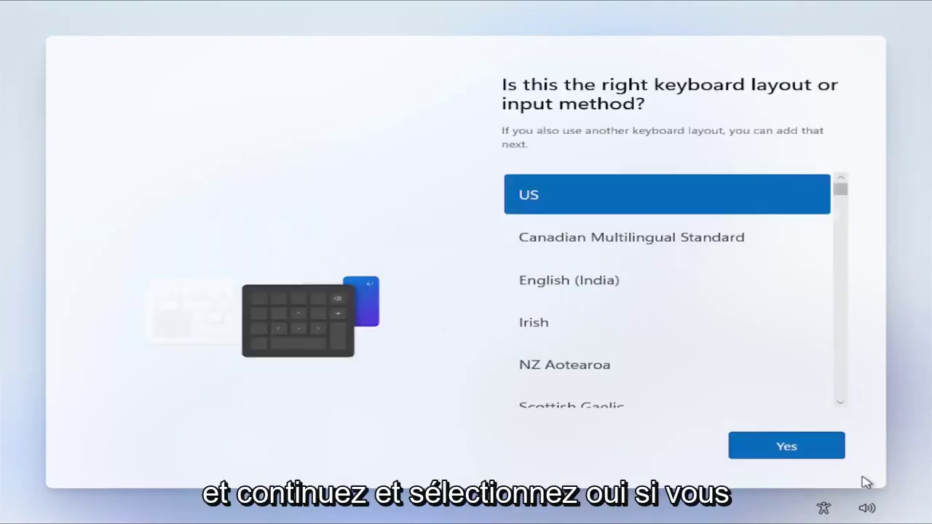
click(779, 447)
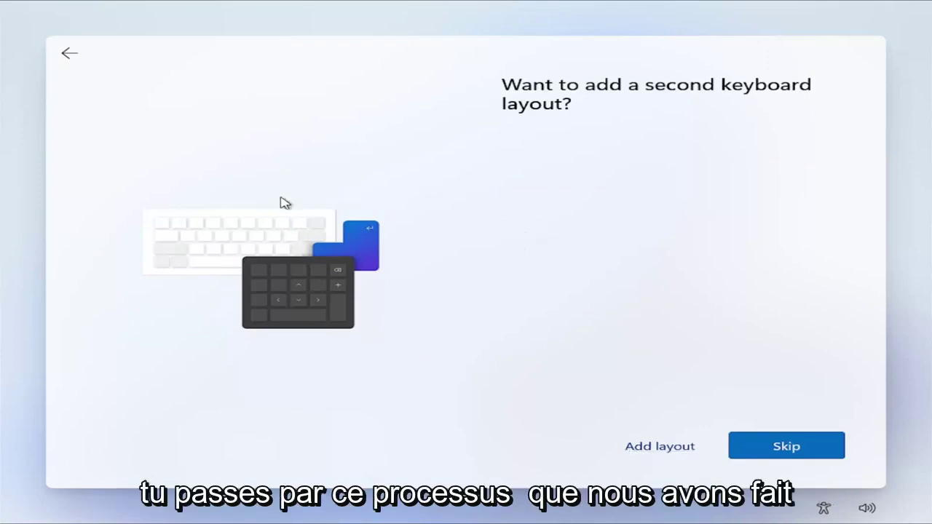
click(684, 449)
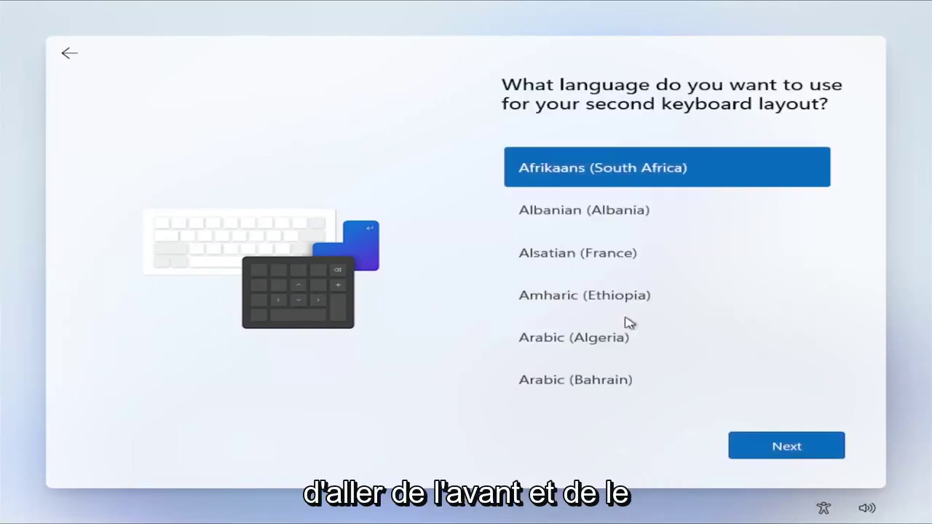
click(69, 53)
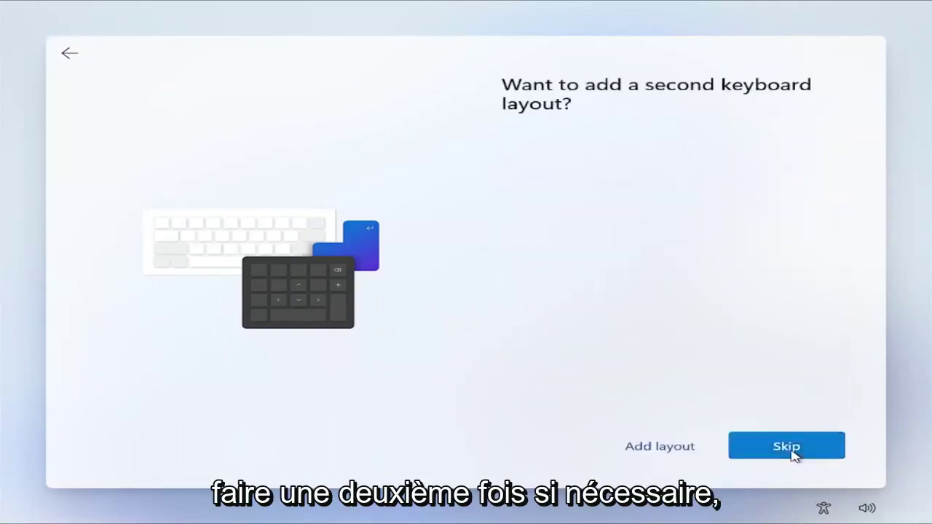
click(791, 448)
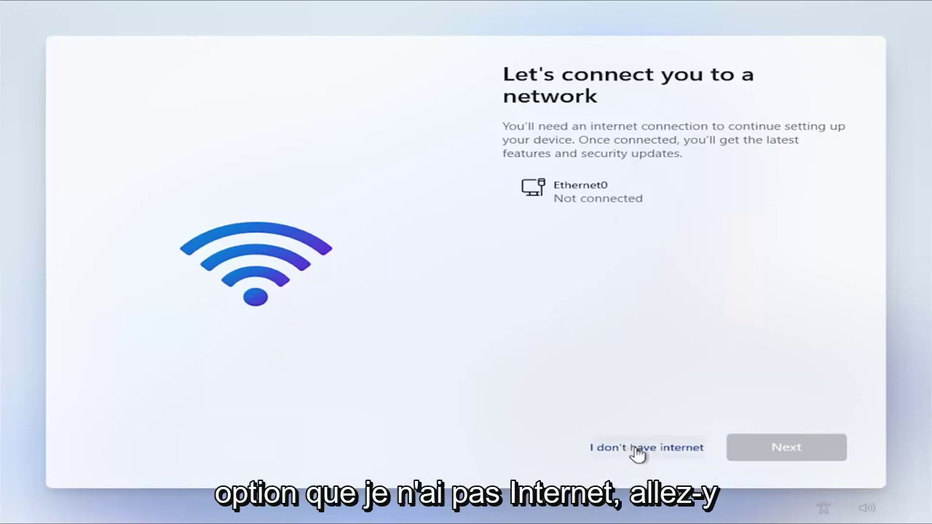
Step: Choose 'I don't have internet' to continue setup offline
click(663, 452)
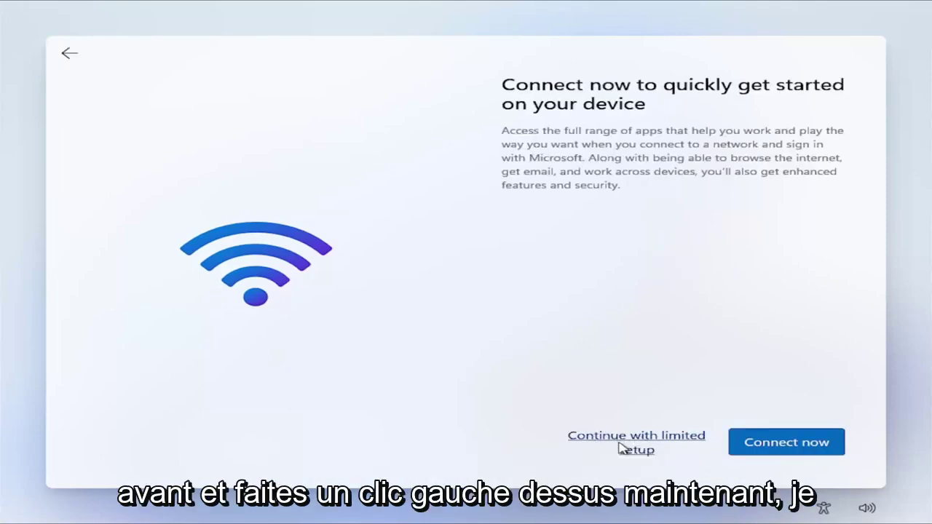
click(620, 447)
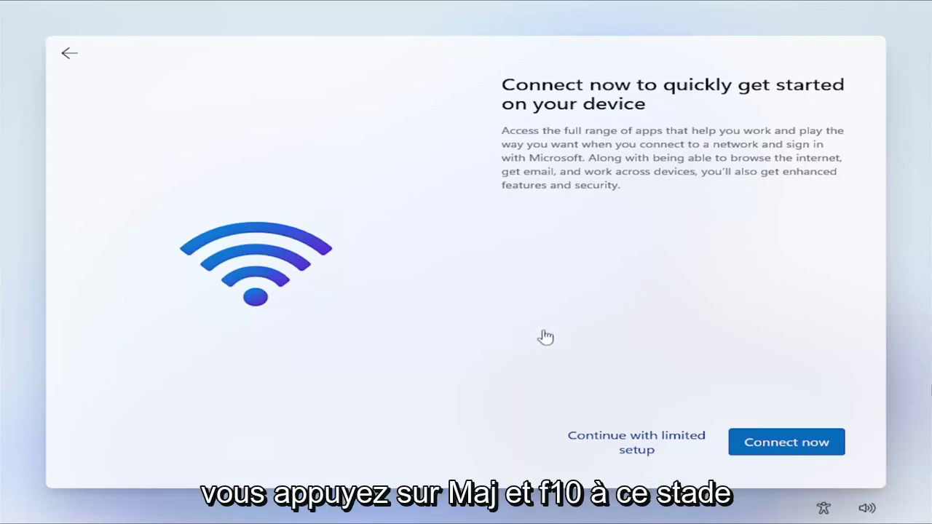
Step: Reopen the Command Prompt over setup and run taskmgr to launch Task Manager
key(shift+F10)
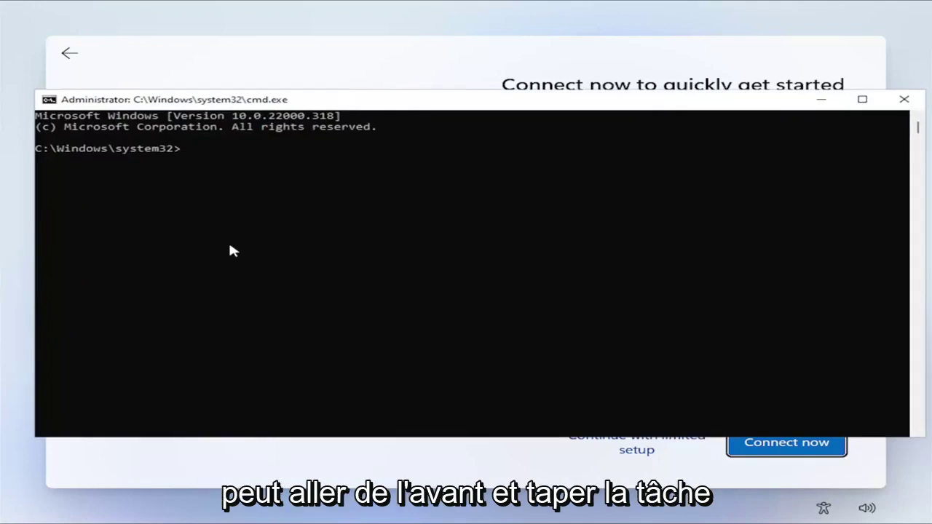
text(taskmgr)
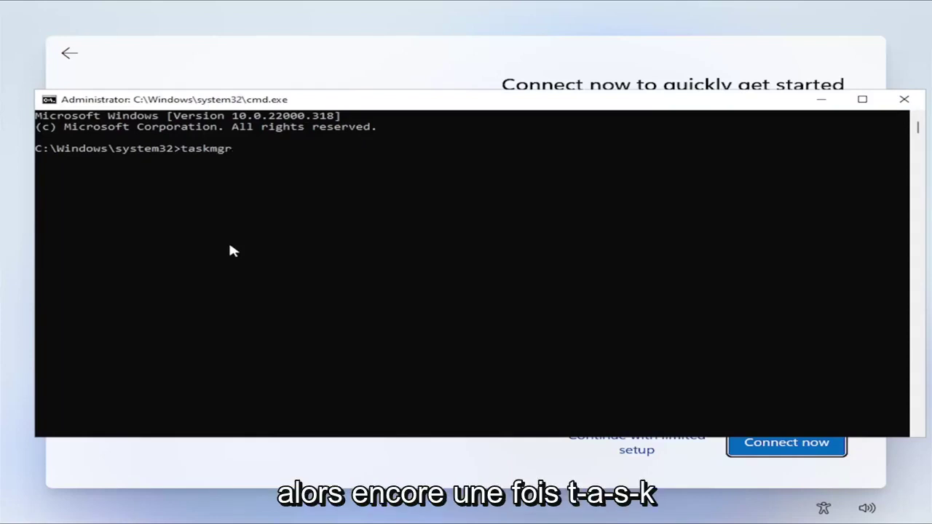
key(Return)
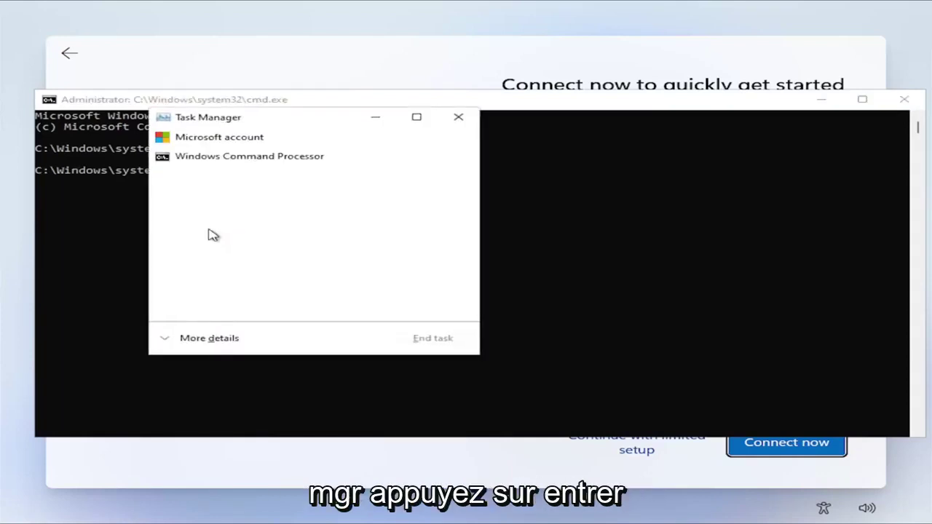
Step: Expand Task Manager to full view and scroll the Processes list for Network Connection Flow
click(203, 340)
drag(284, 121, 357, 86)
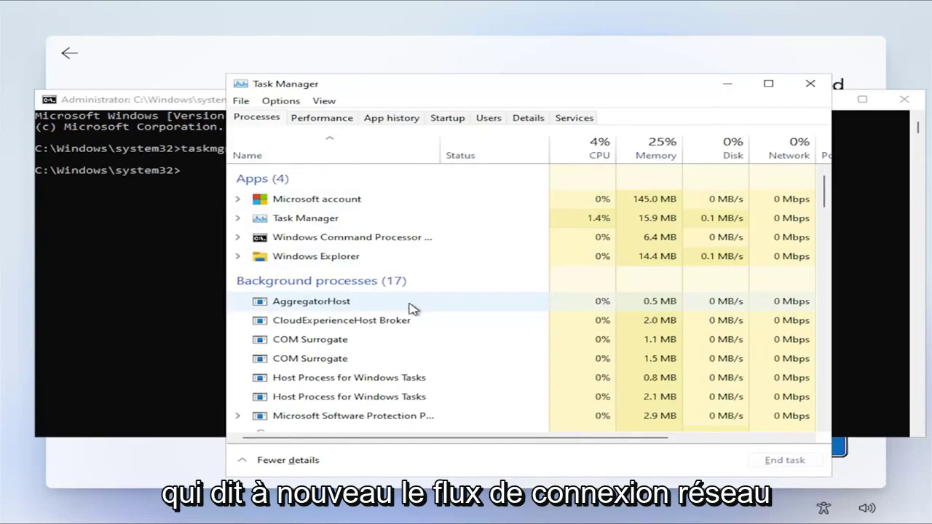
scroll(385, 324, down, 2)
scroll(369, 357, down, 1)
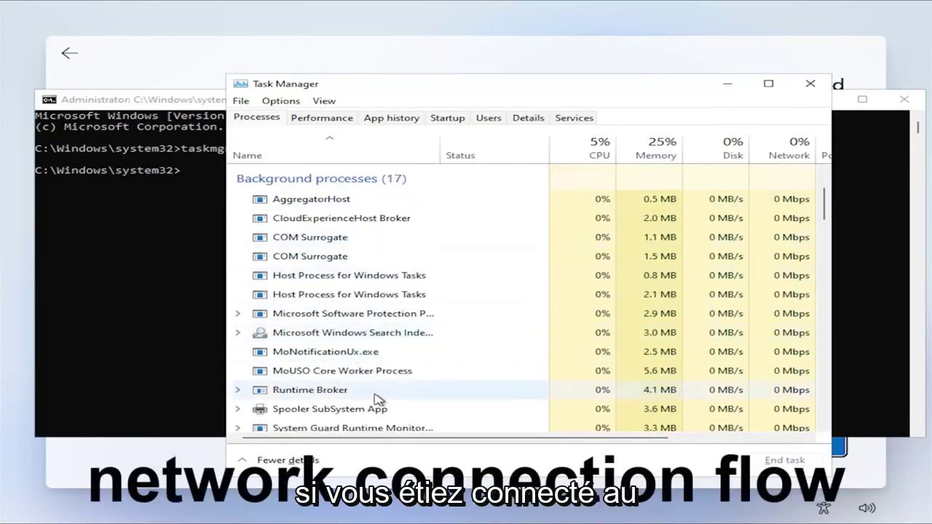
scroll(375, 393, down, 4)
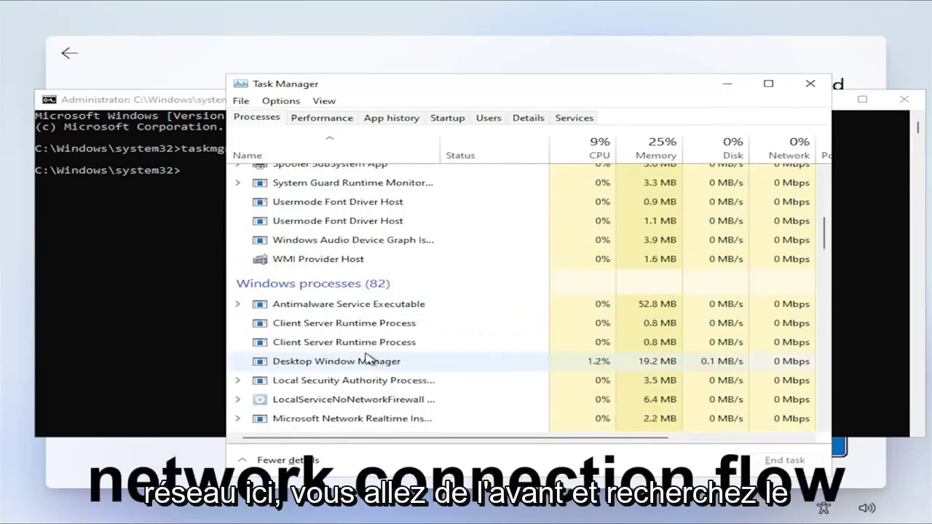
scroll(368, 358, down, 7)
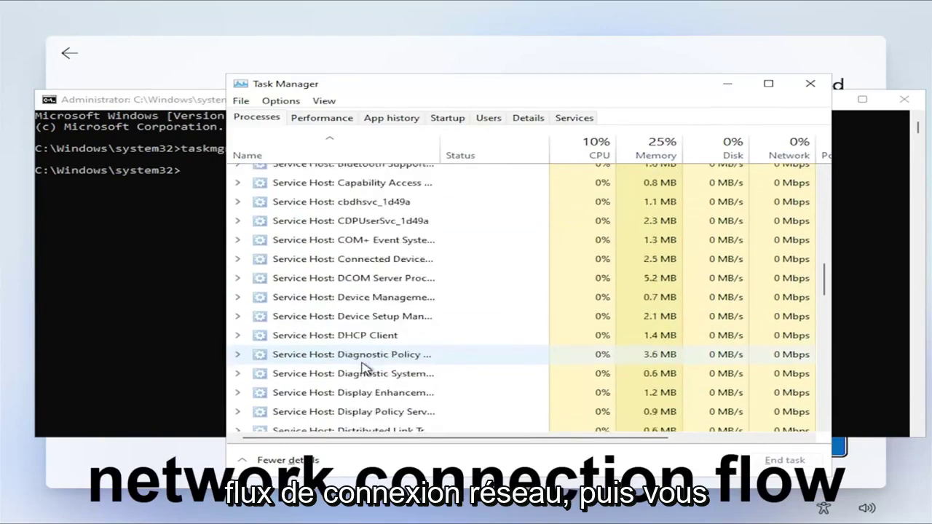
scroll(364, 367, down, 13)
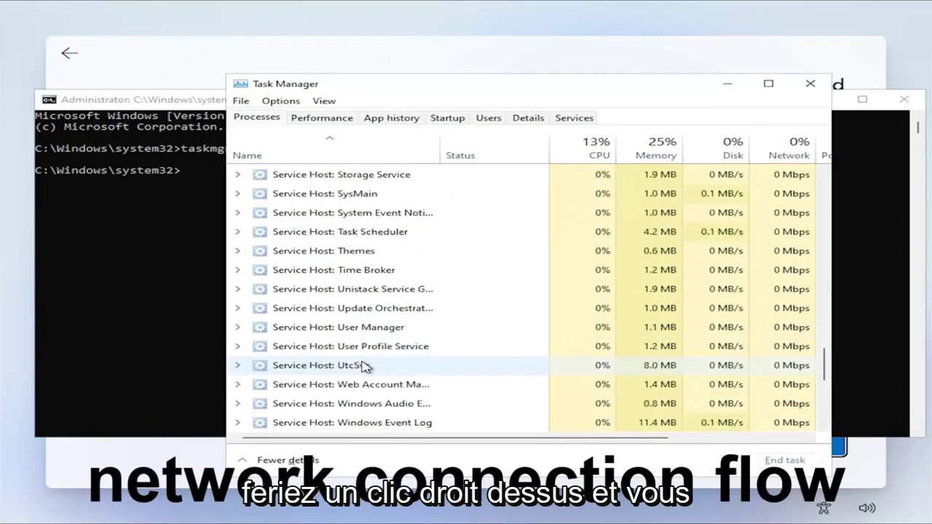
scroll(364, 366, down, 6)
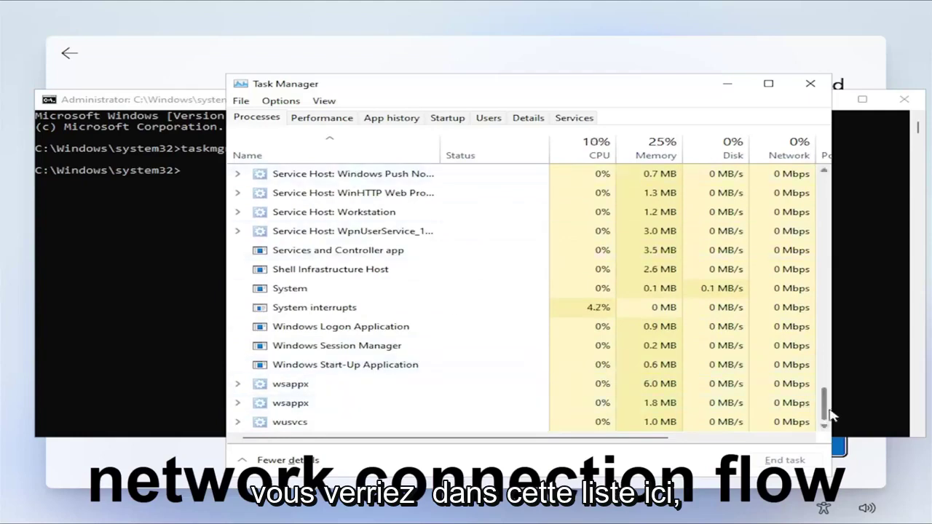
drag(830, 415, 778, 211)
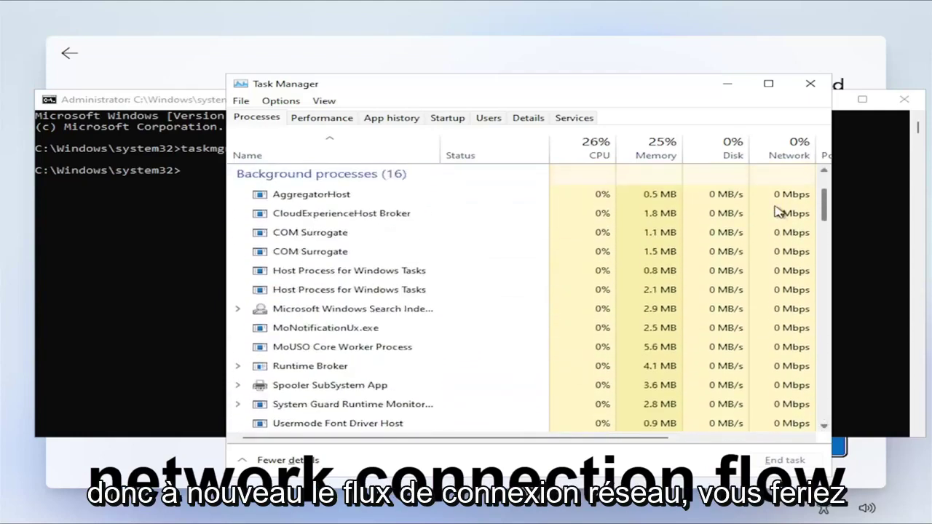
Step: Check a Host Process for Windows Tasks entry, then close Task Manager without ending any task
right_click(323, 291)
click(811, 84)
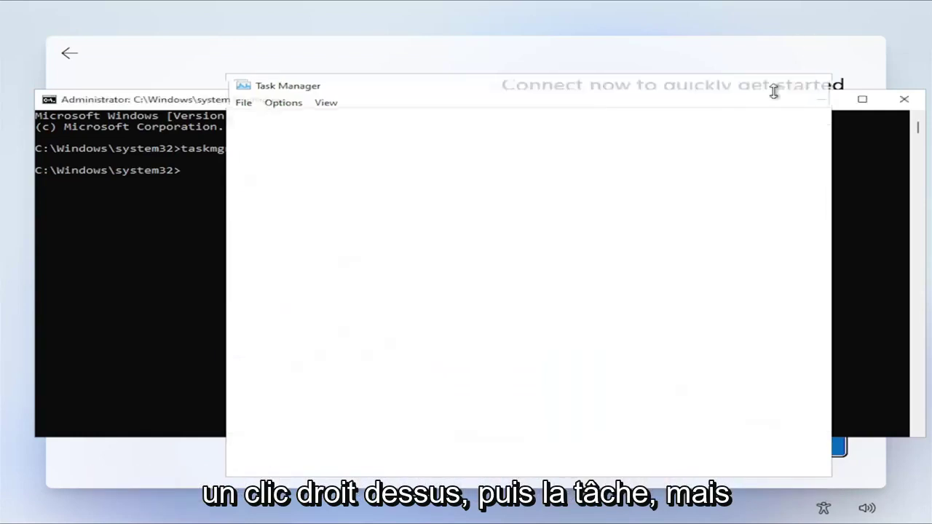
drag(708, 110, 709, 218)
drag(586, 215, 574, 104)
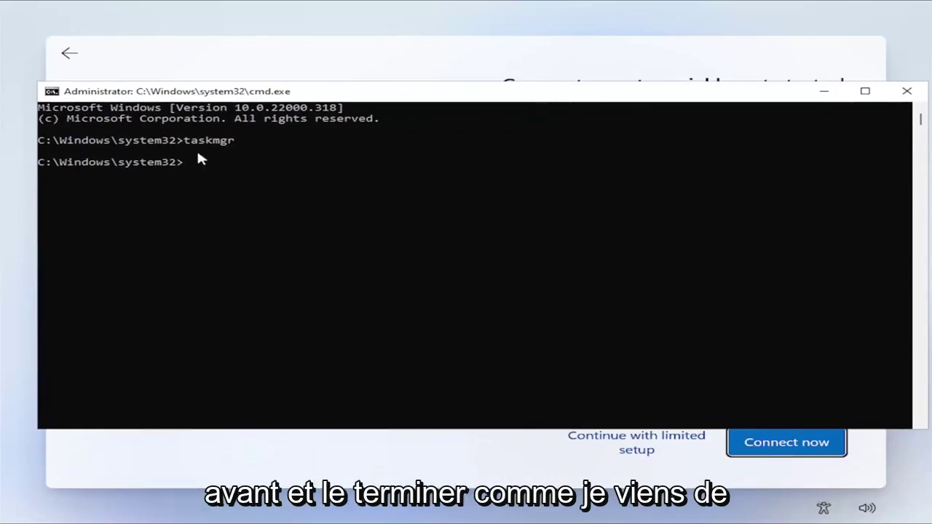
Step: Close the console, enter a local account user name, and leave the password blank
click(905, 95)
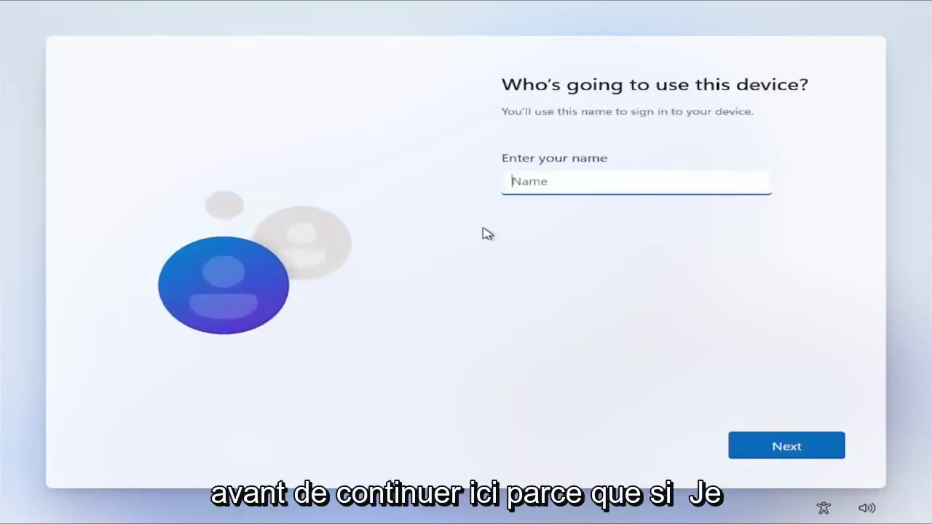
text(M)
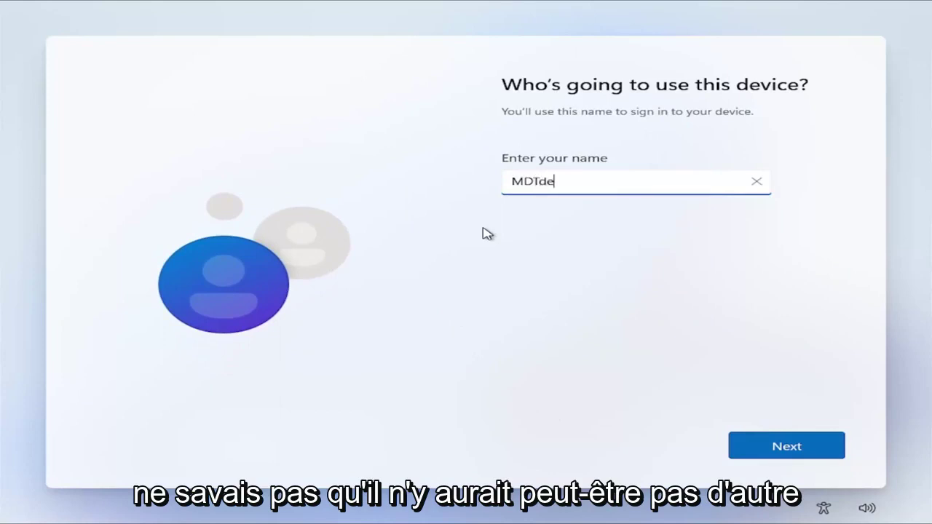
text(DTde)
key(BackSpace)
key(BackSpace)
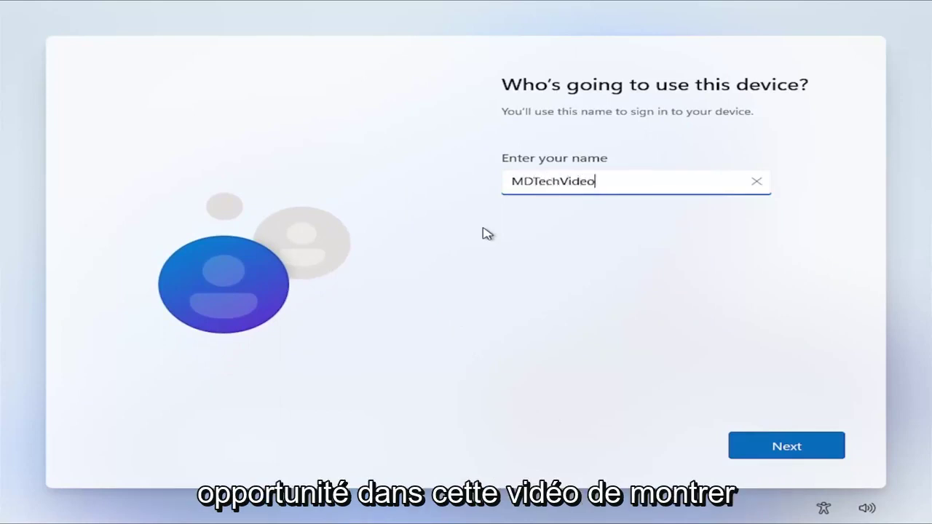
click(819, 450)
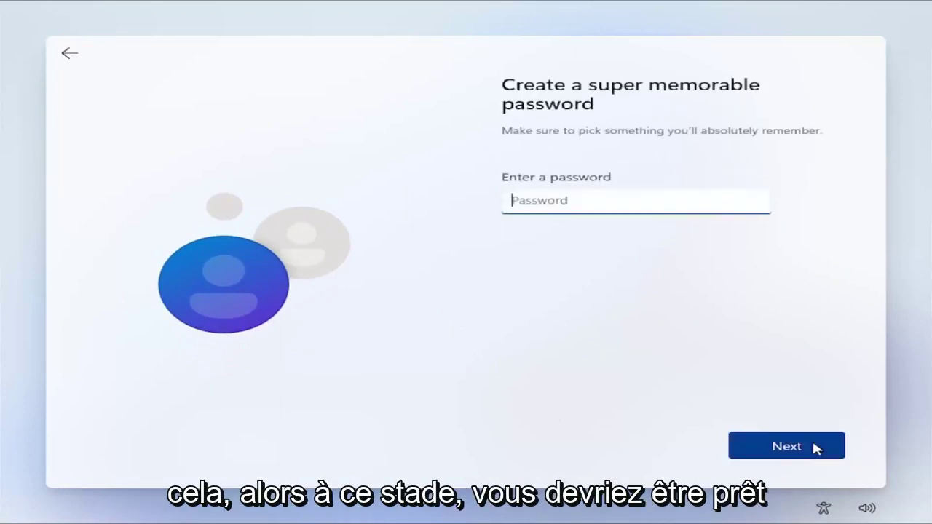
click(815, 447)
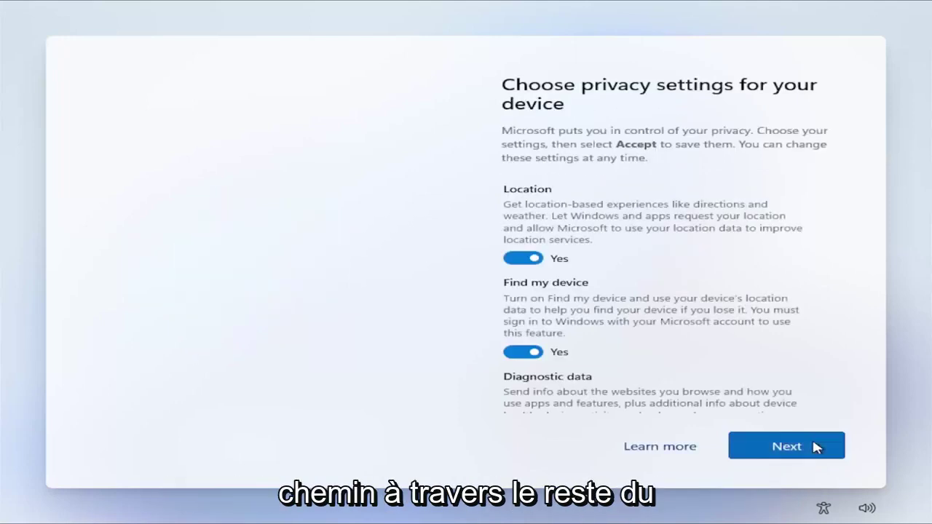
Step: Switch all privacy options to No, Diagnostic data to Required only, and accept them
click(522, 258)
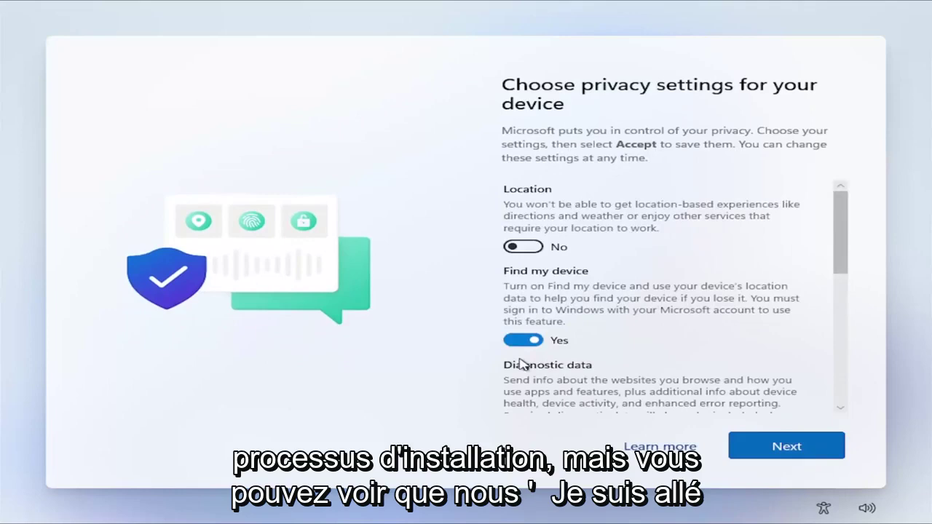
click(522, 340)
scroll(521, 353, down, 2)
click(521, 318)
click(521, 398)
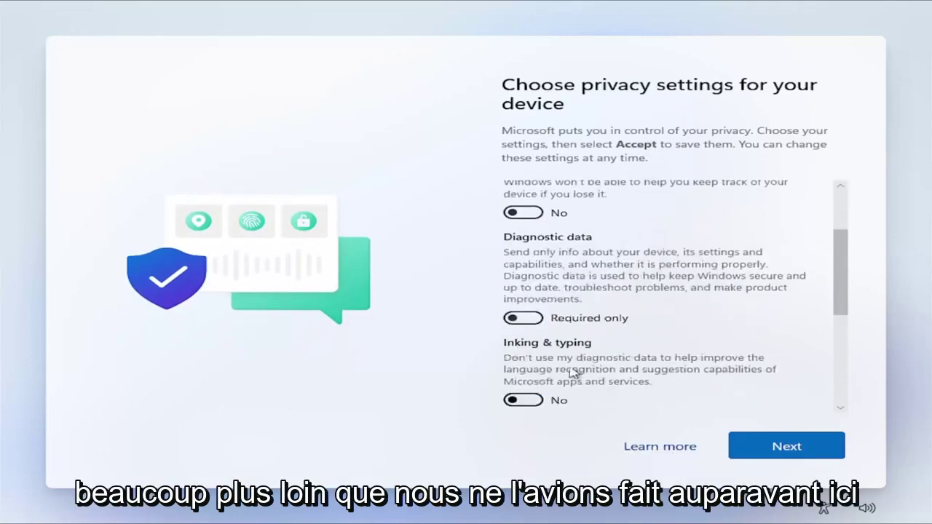
scroll(551, 373, down, 2)
click(523, 355)
scroll(526, 368, down, 2)
click(522, 338)
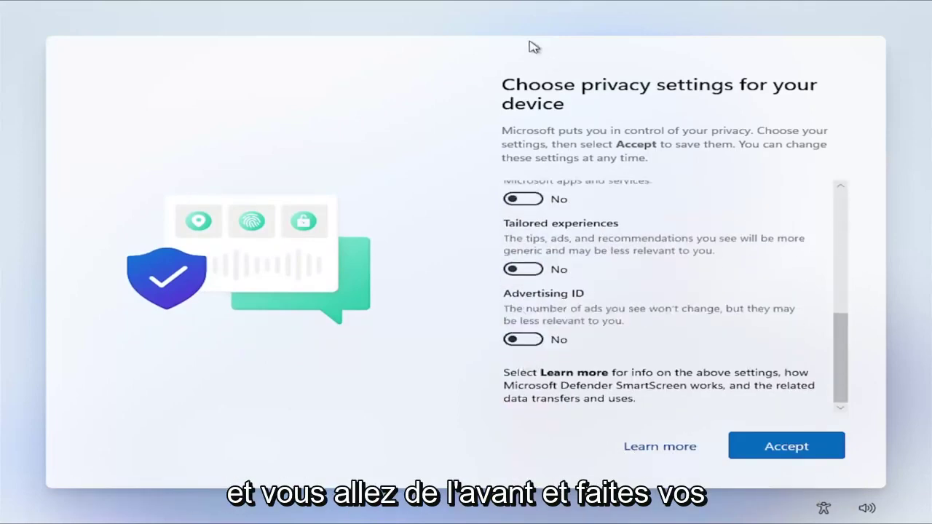
click(799, 435)
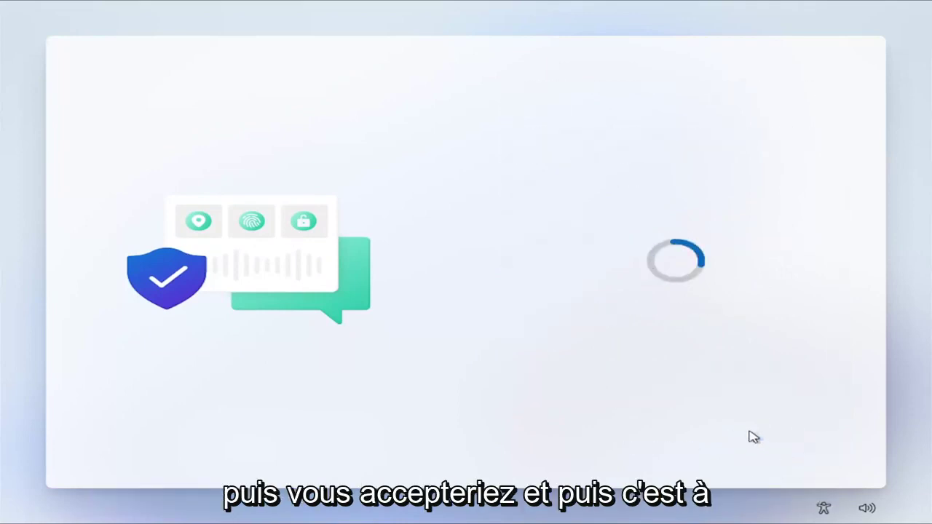